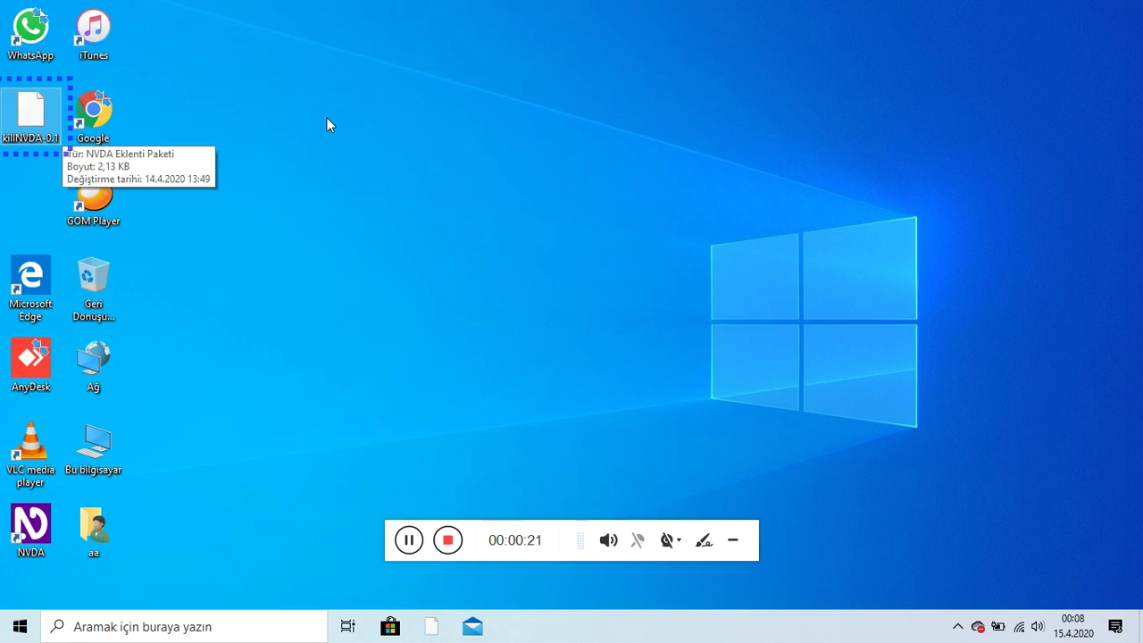
- Open the killNVDA-0.1 package, view its add-on information, and confirm the installation of Kill NVDA 0.1
key("Return")
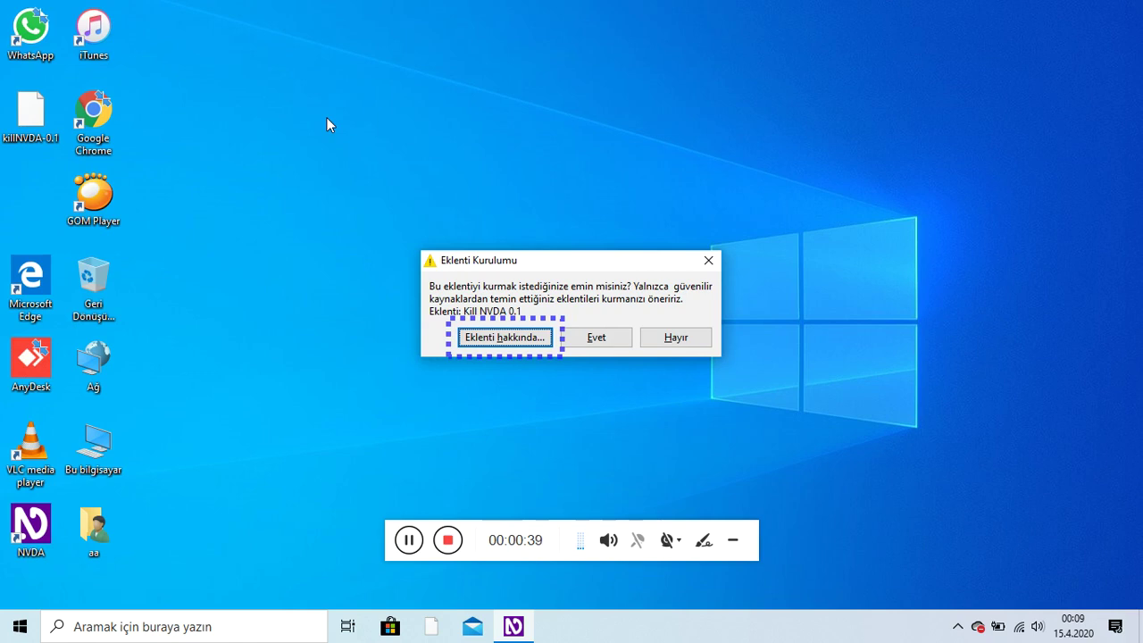
key("Return")
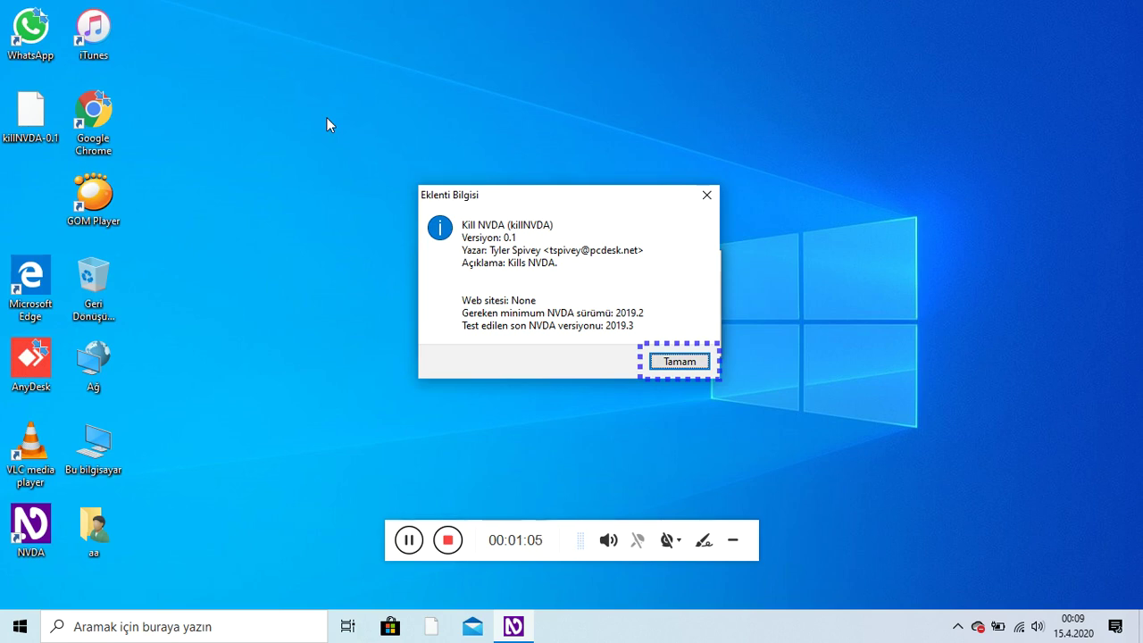
key("Return")
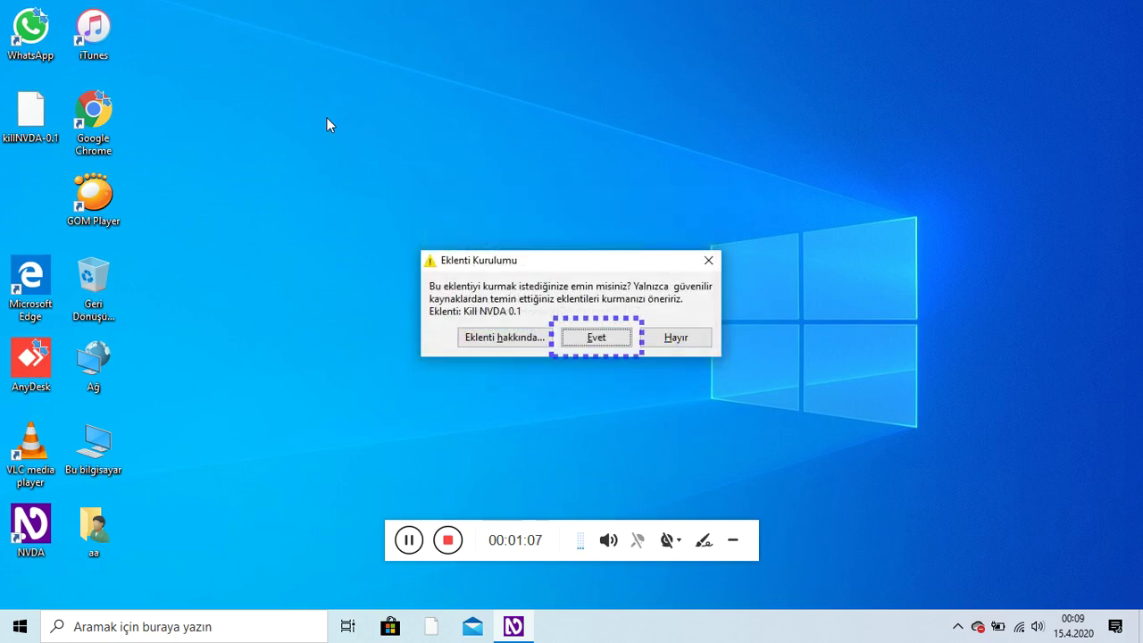
key("Return")
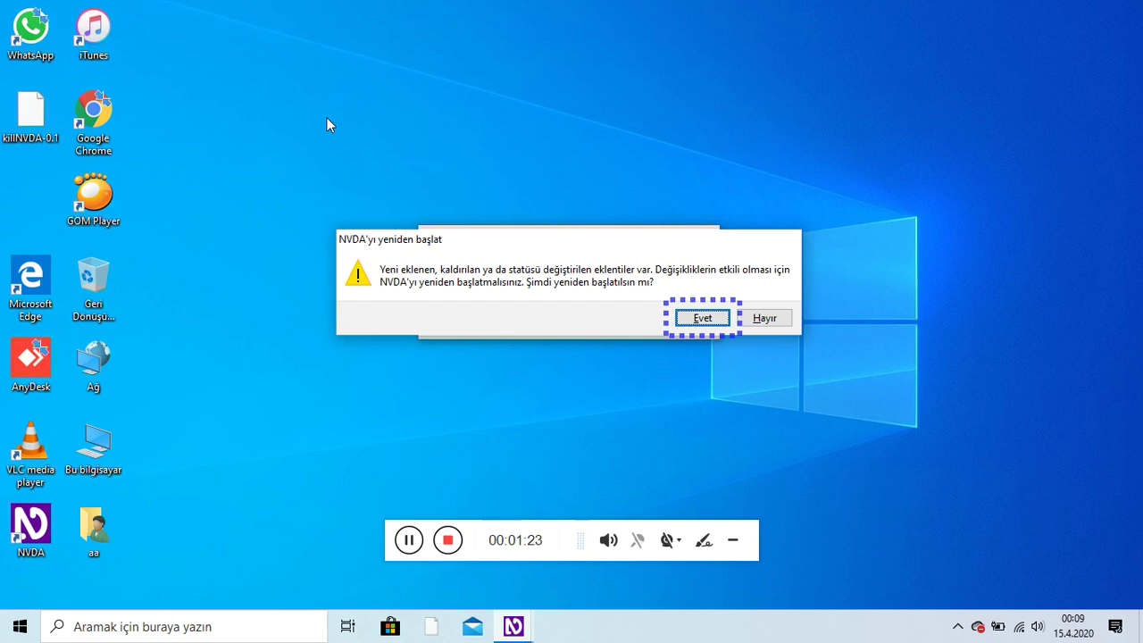
- Agree to restart NVDA so the newly installed add-on takes effect
key("Tab")
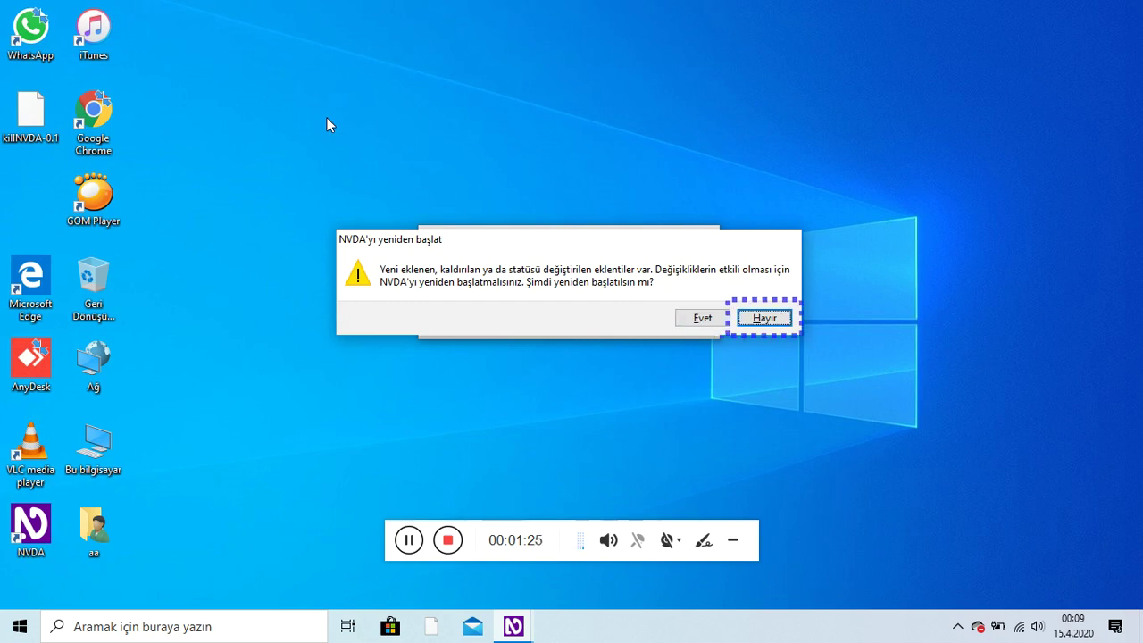
key("Tab")
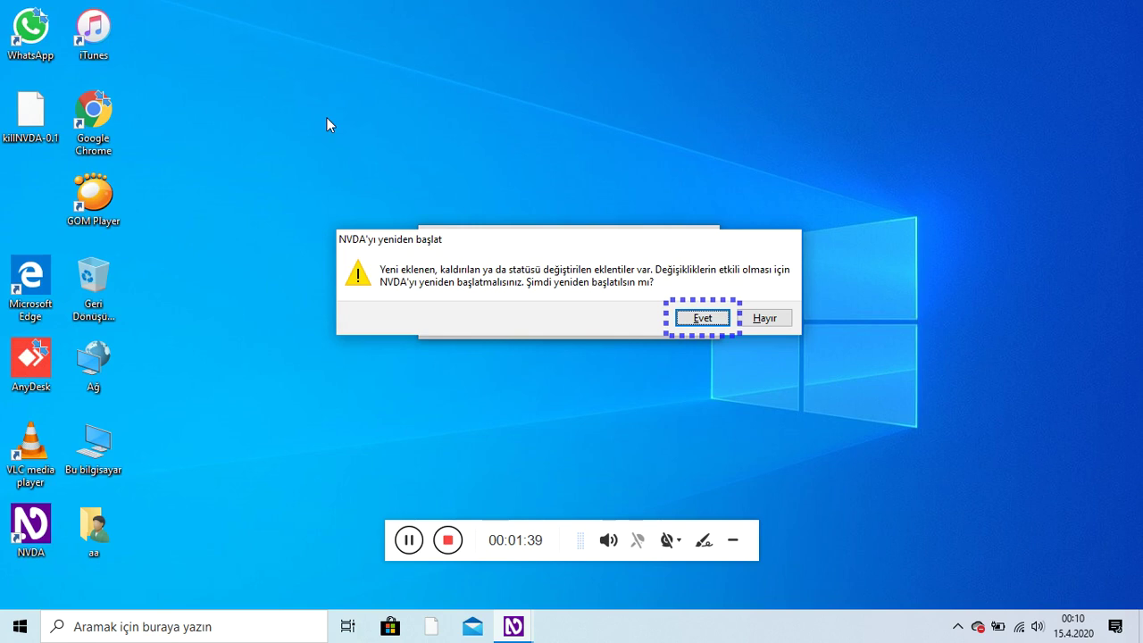
key("Return")
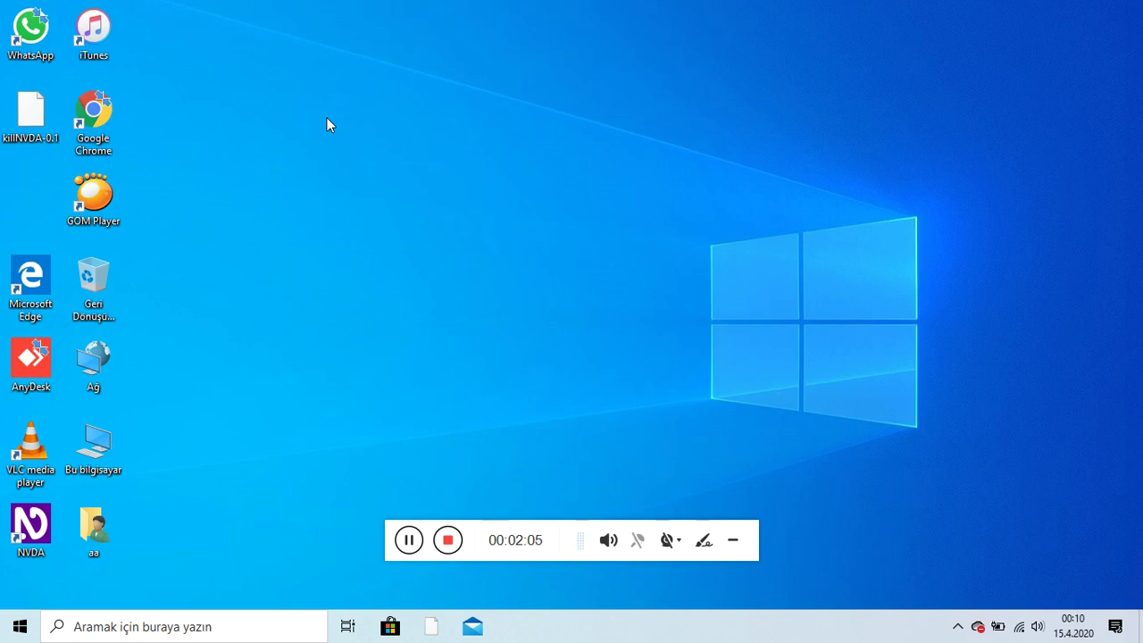
- Try to run the Kill NVDA command from NVDA's tools (Araçlar)
key("insert+n")
key("Down")
key("Down")
key("Right")
key("Up")
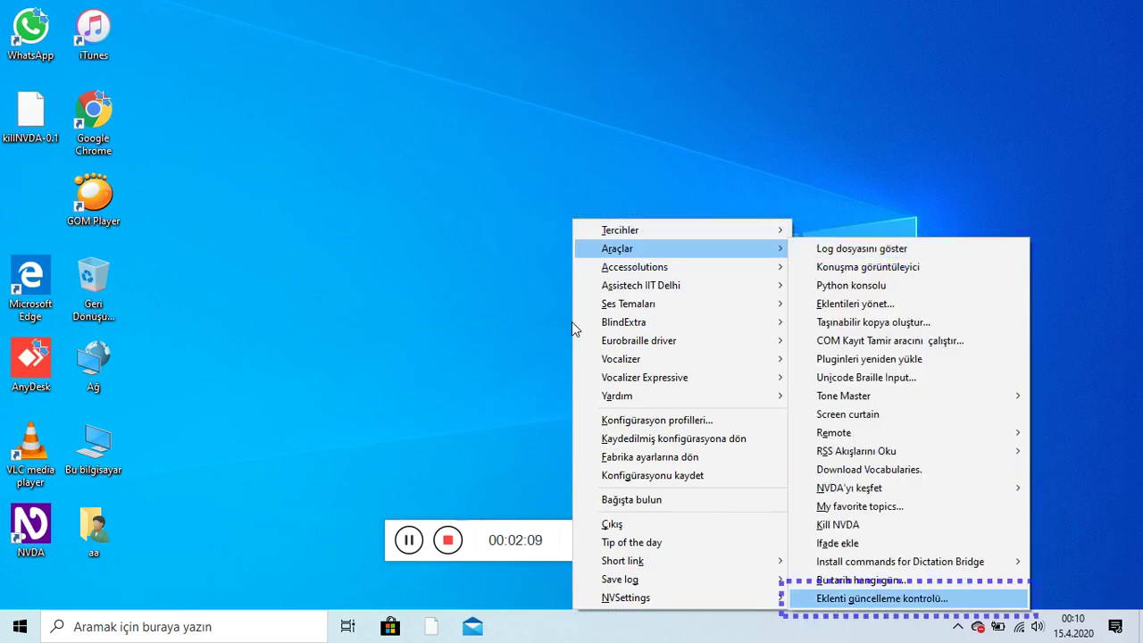
key("Up")
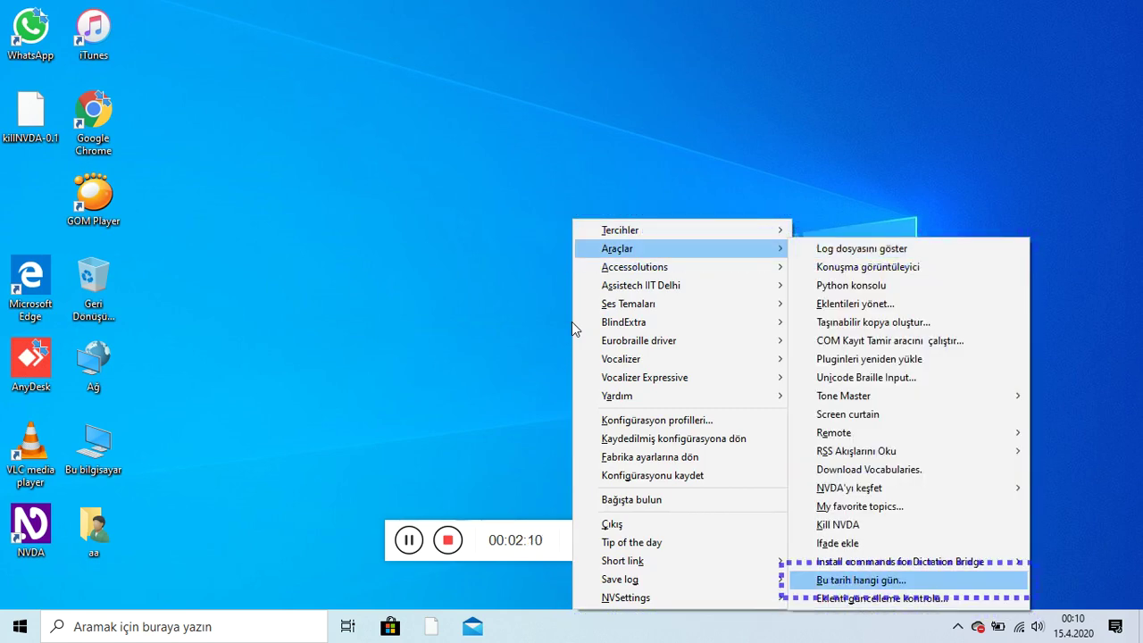
key("Up")
key("Up")
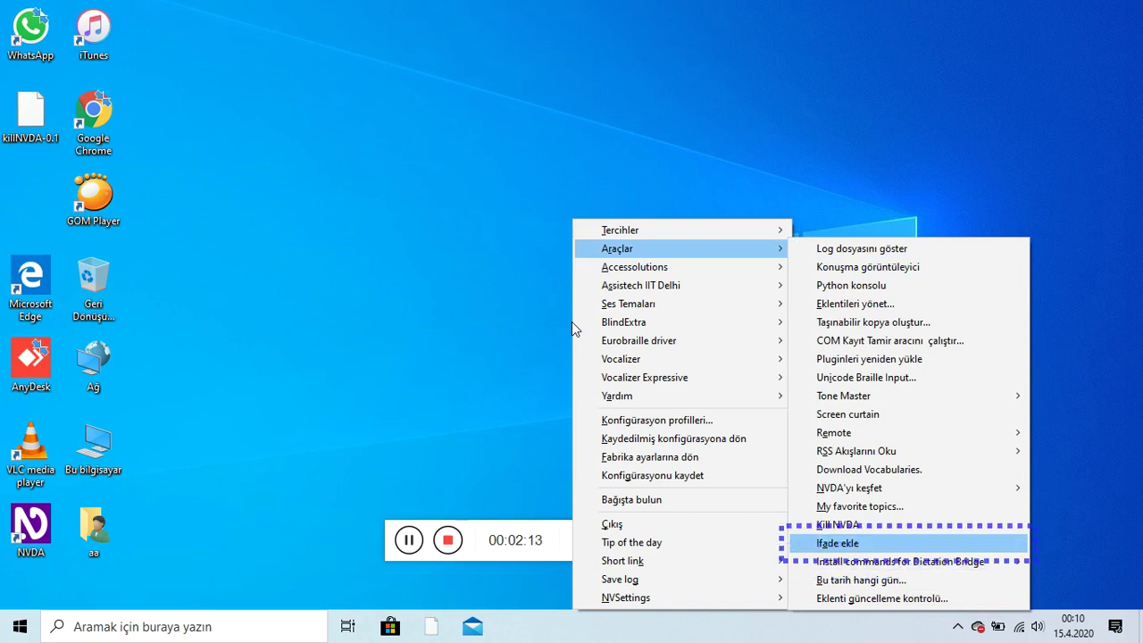
key("Up")
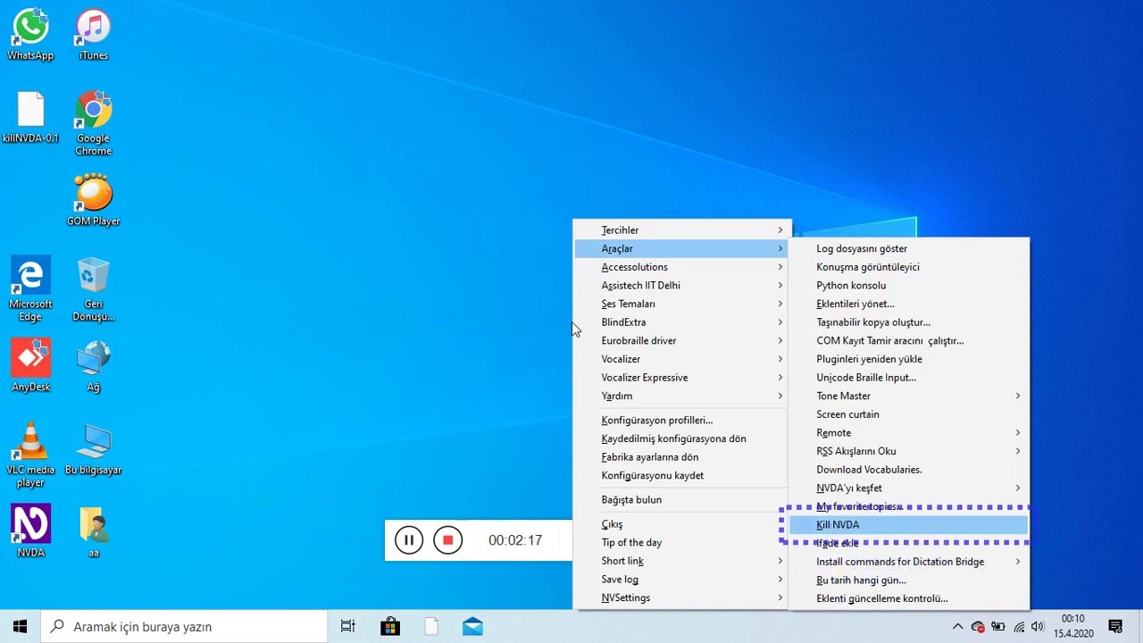
key("Return")
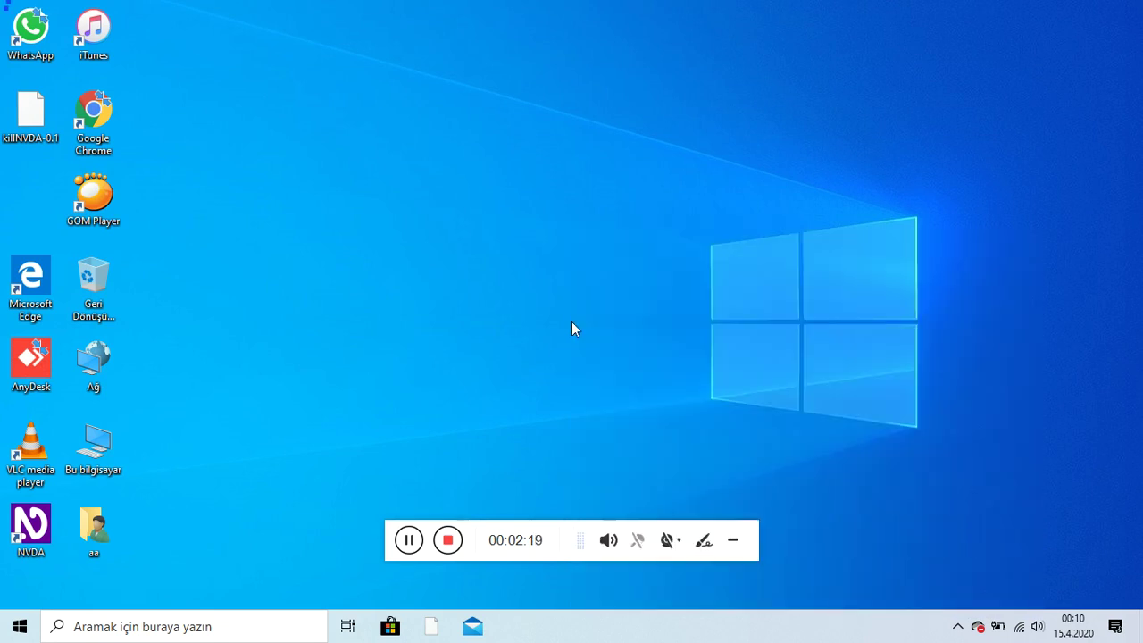
- Open NVDA's add-on manager (Eklentileri yönet)
key("Insert+n")
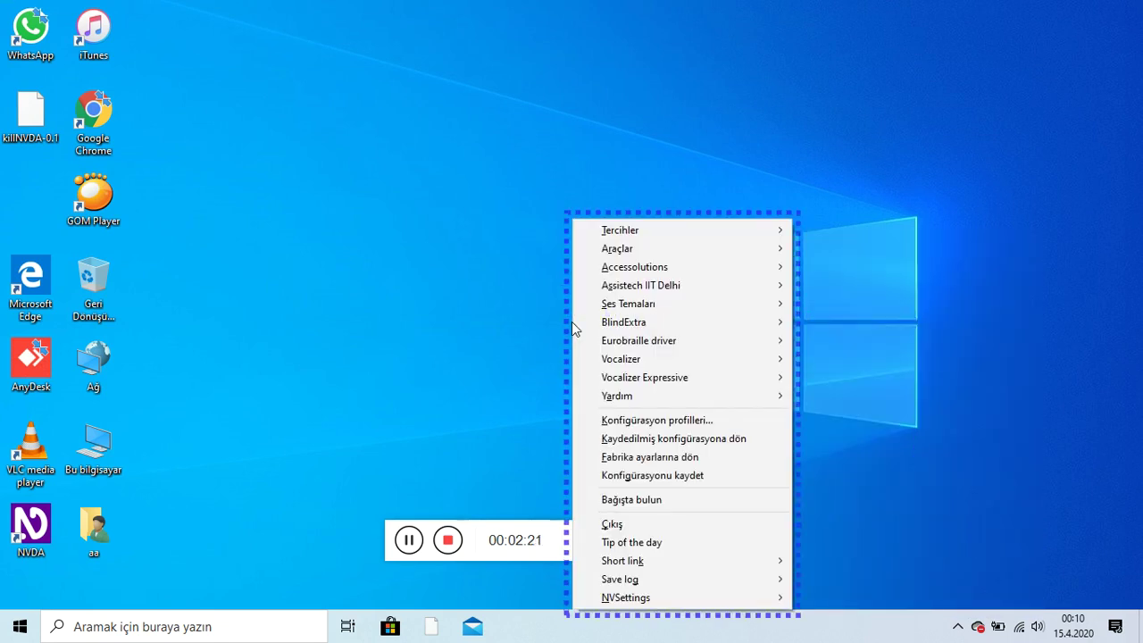
key("Down")
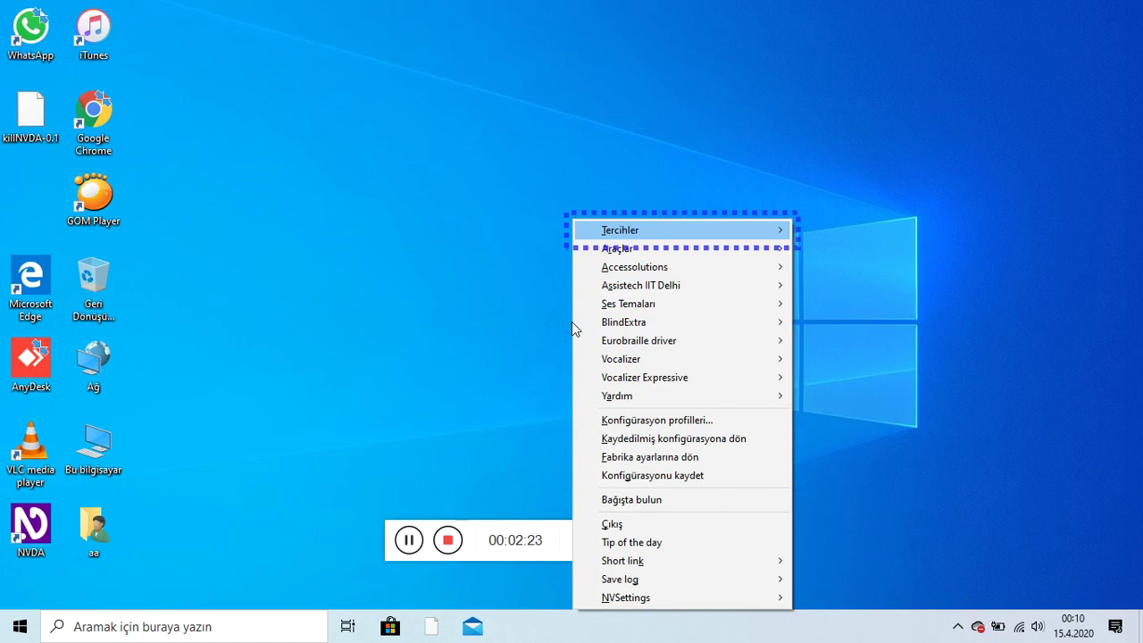
key("Down")
key("Right")
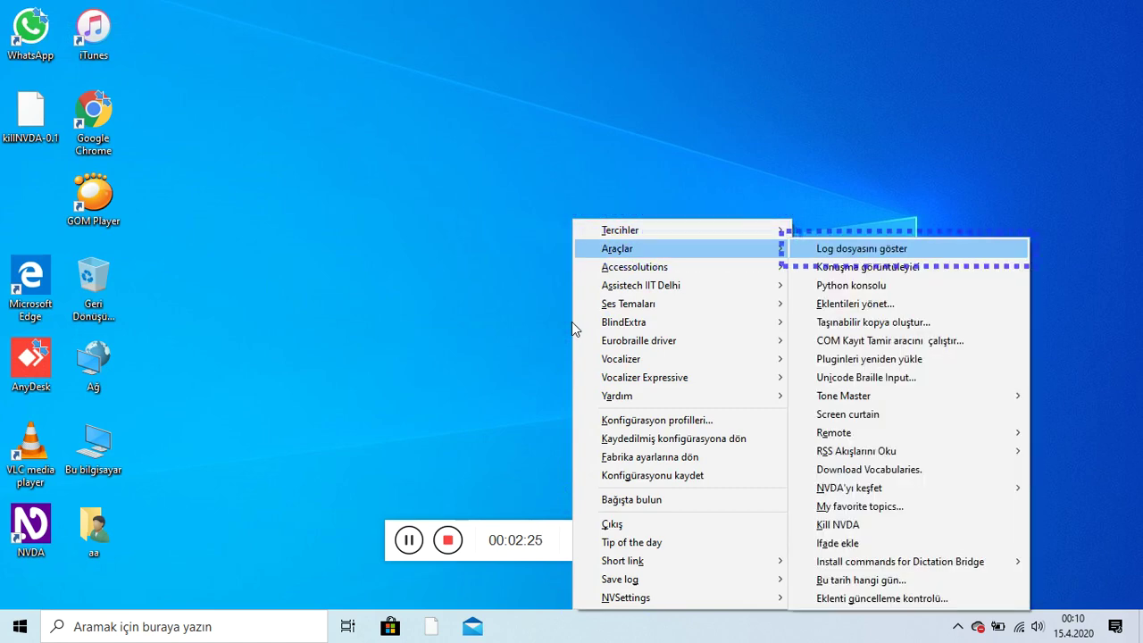
key("Down")
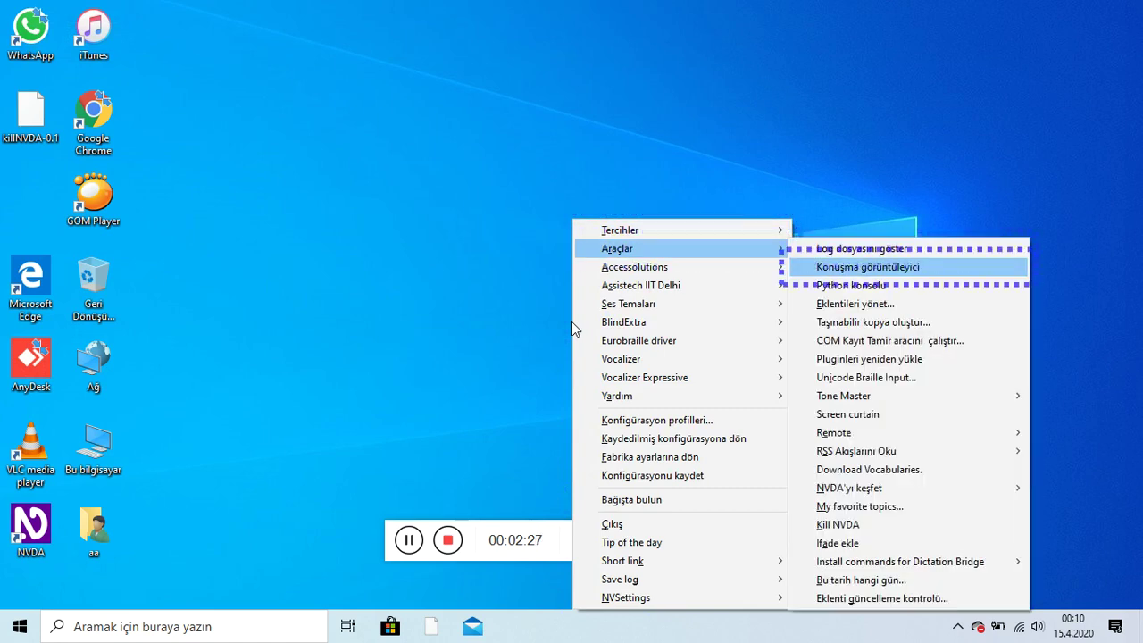
key("Down")
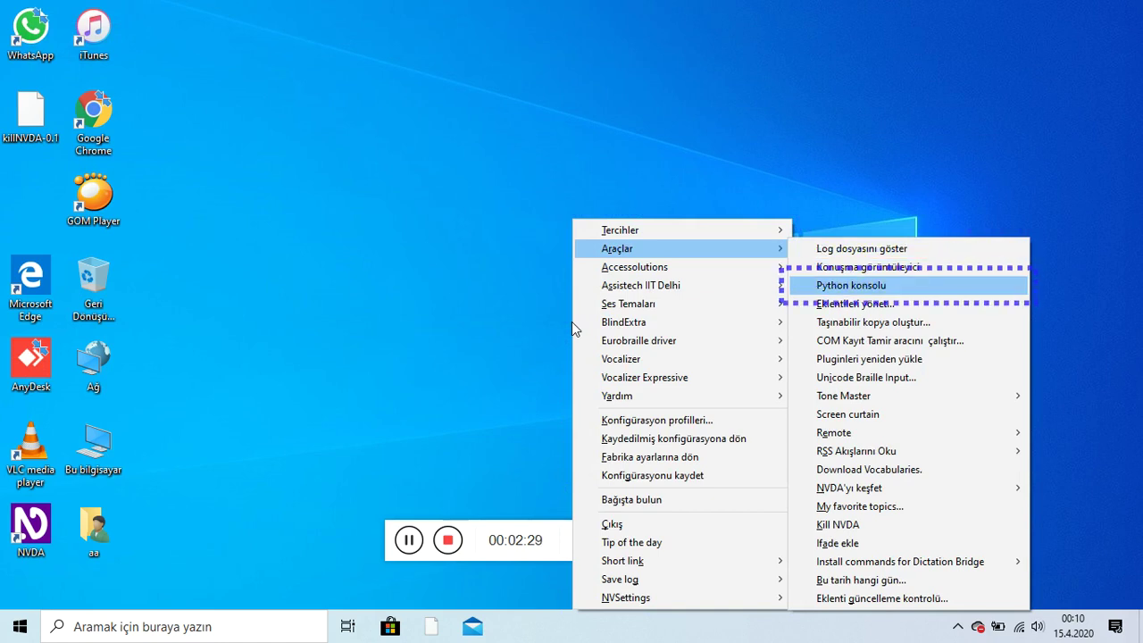
key("Down")
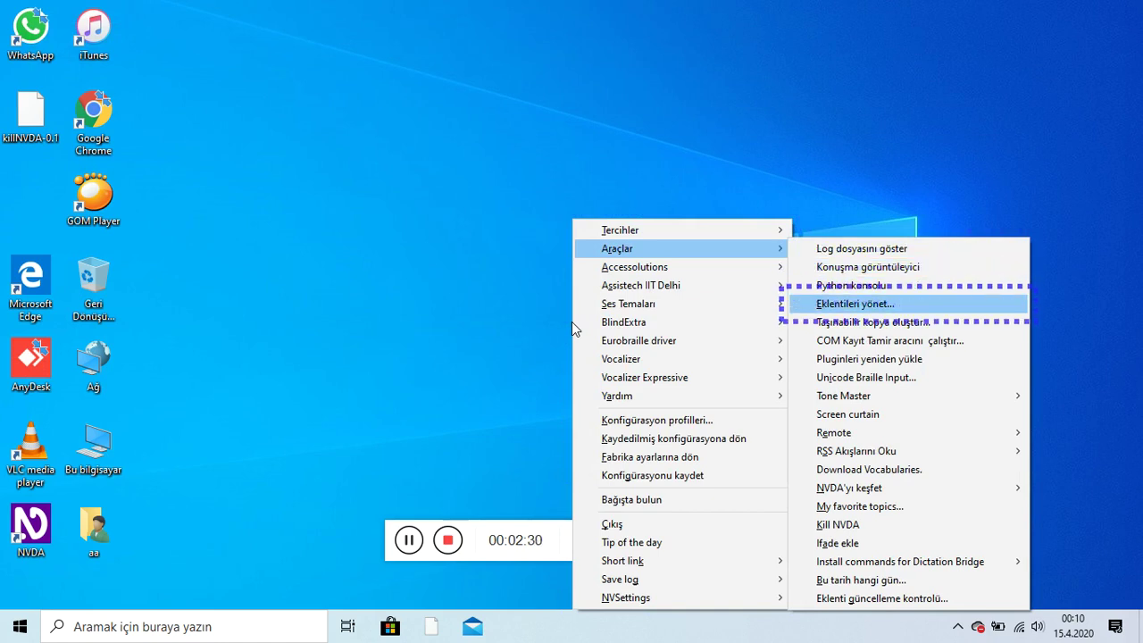
key("Return")
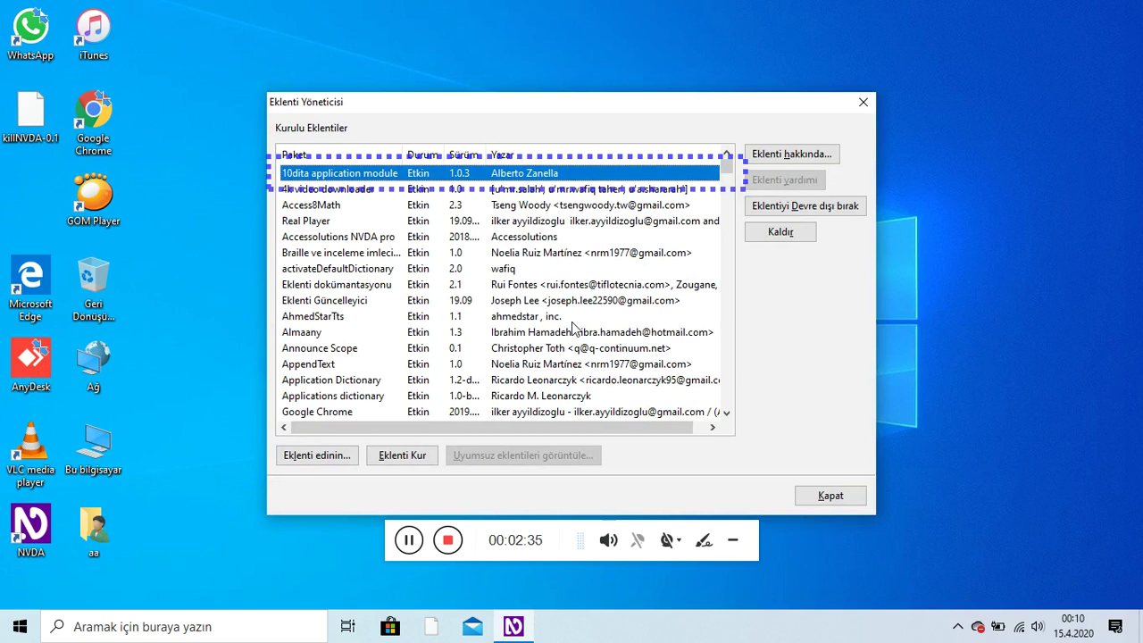
- Find Kill NVDA among the installed add-ons, view its information, and close the add-on manager
key("k")
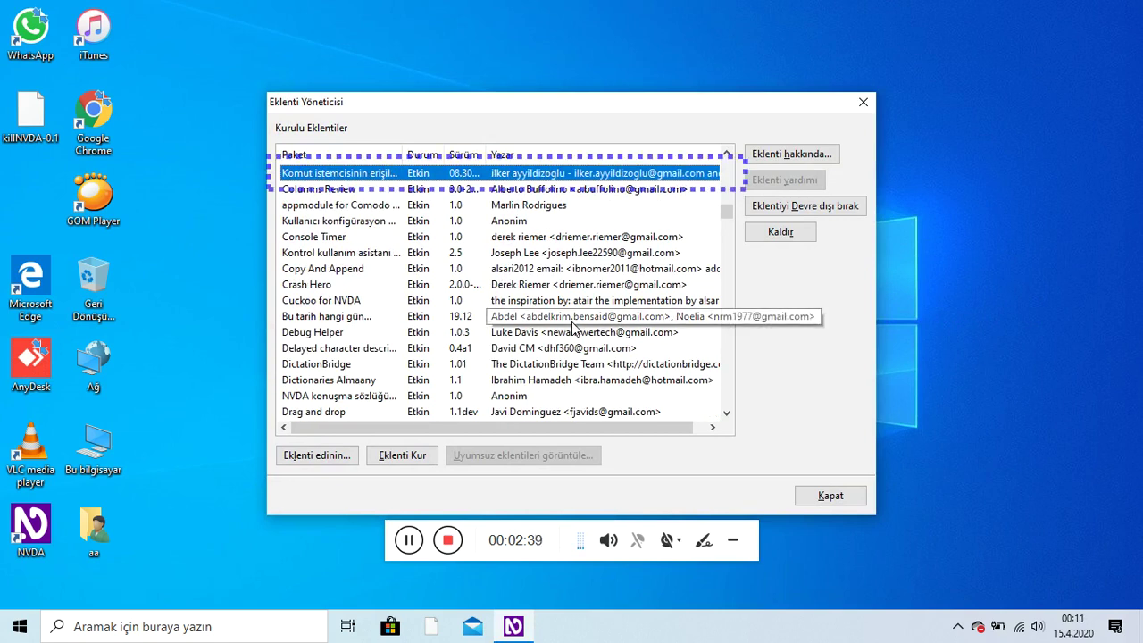
key("k")
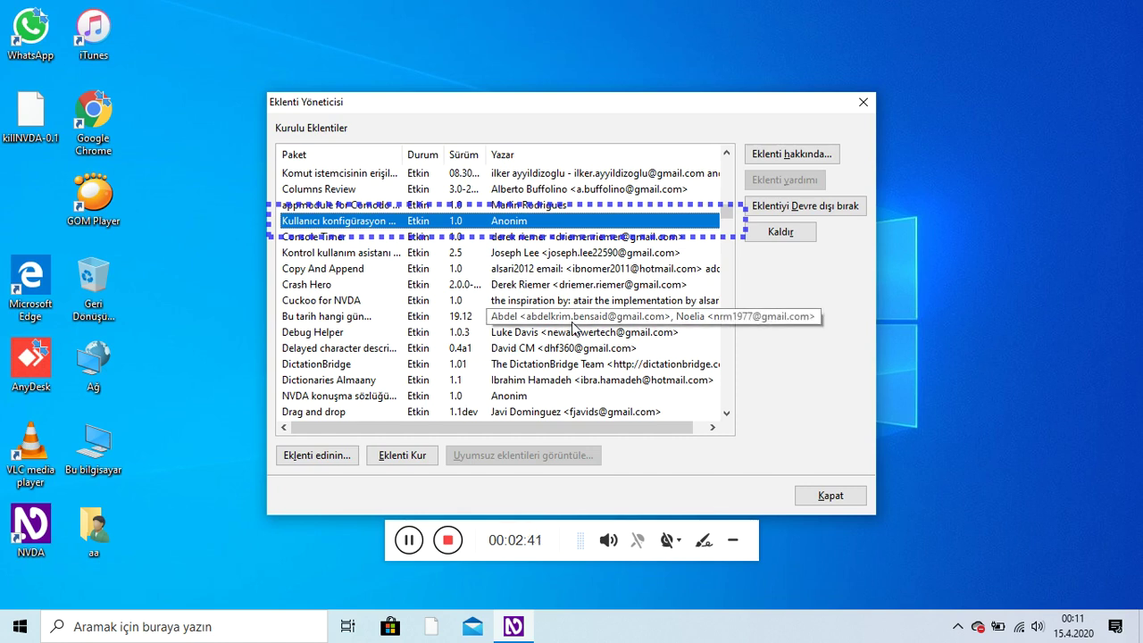
key("k")
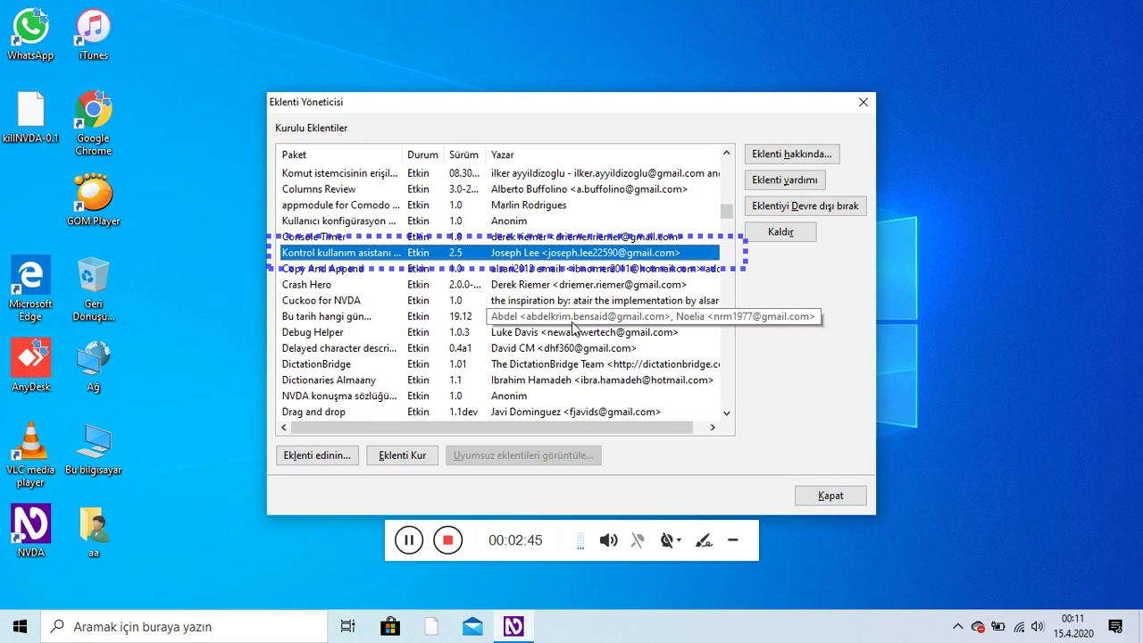
key("k")
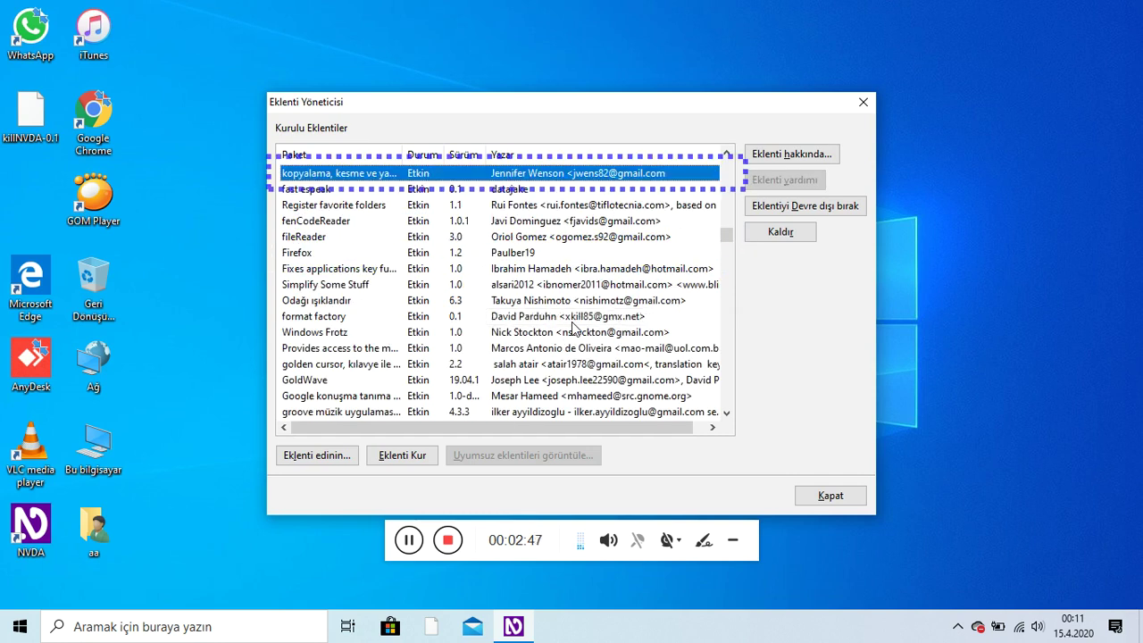
key("k")
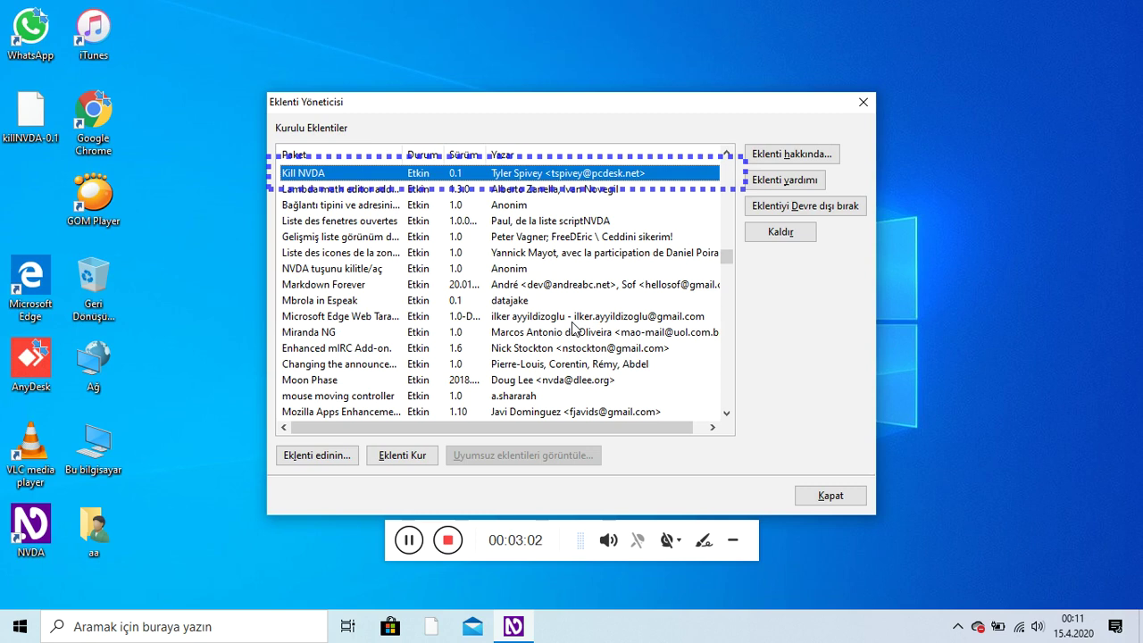
key("Tab")
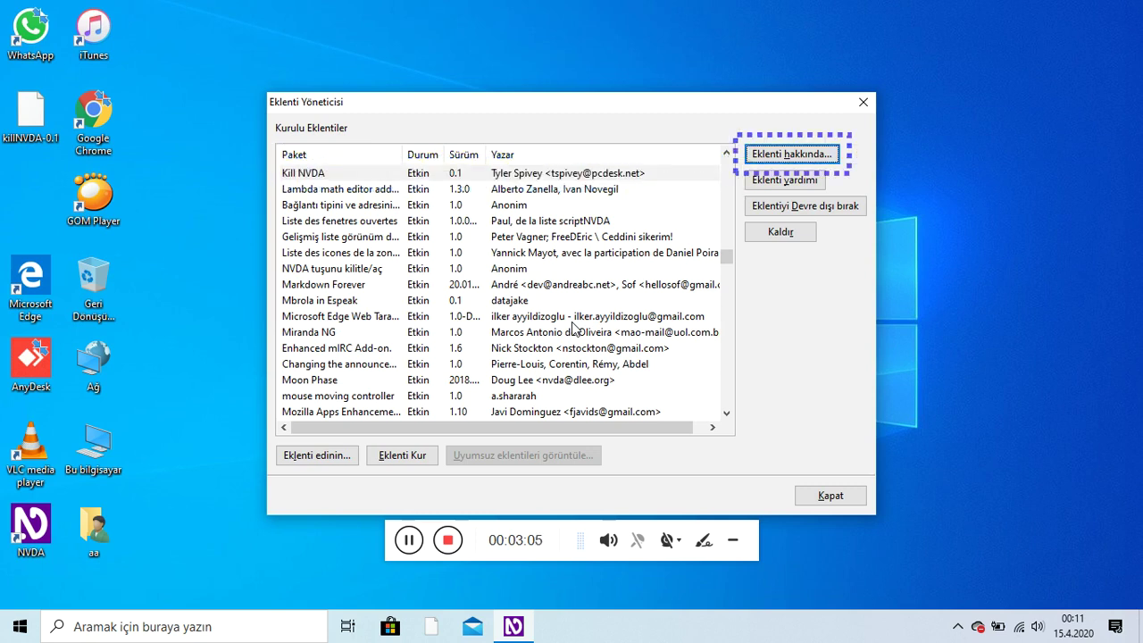
key("Return")
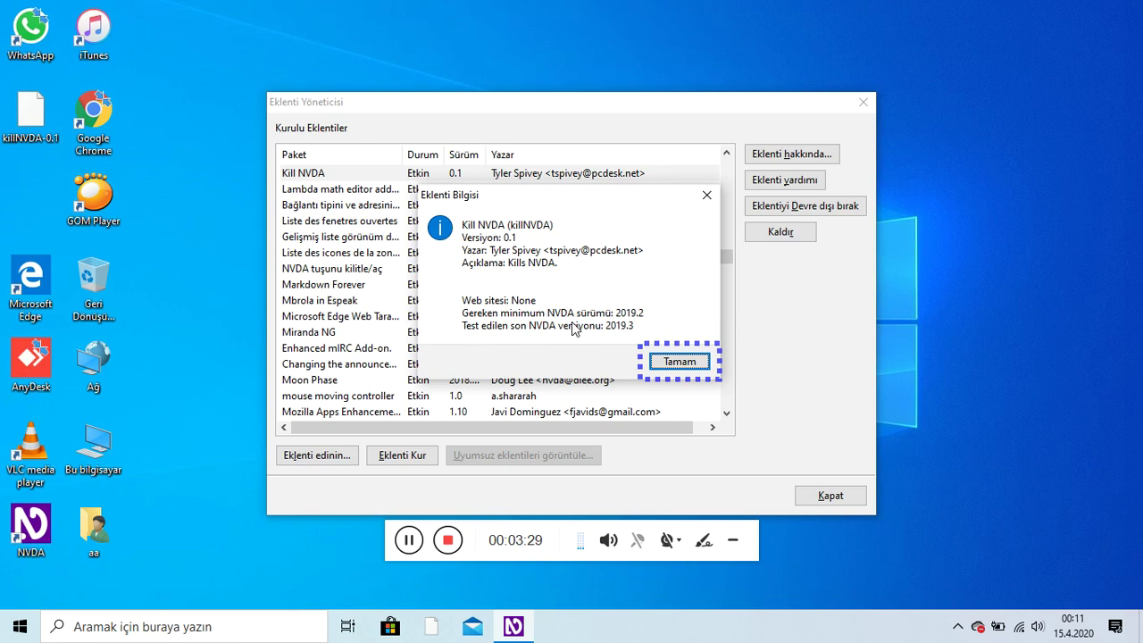
key("Return")
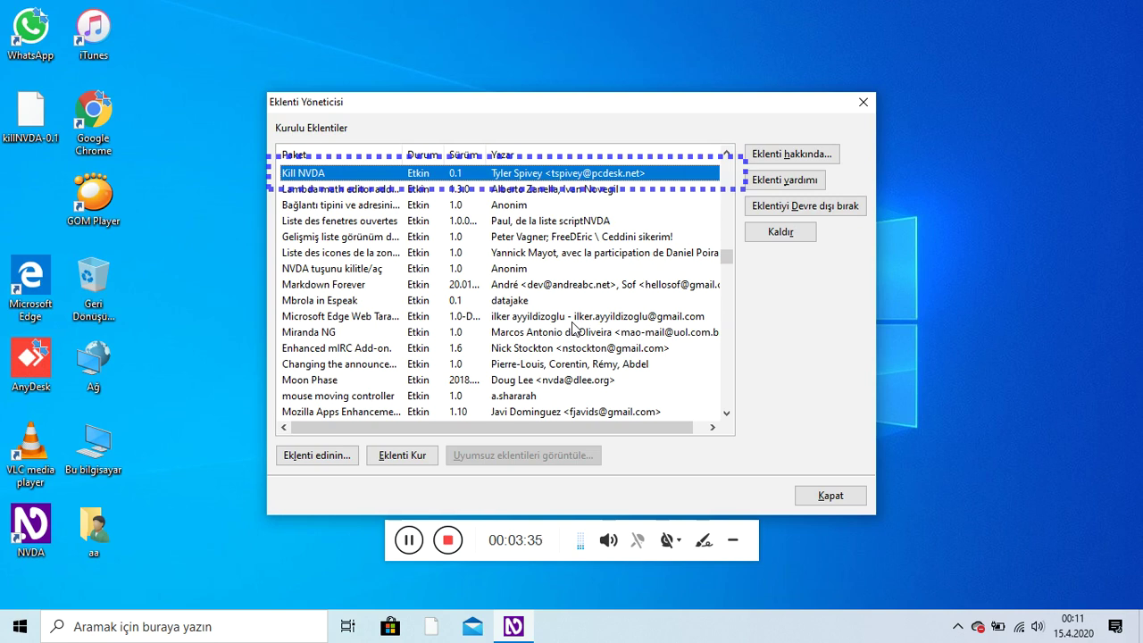
key("Escape")
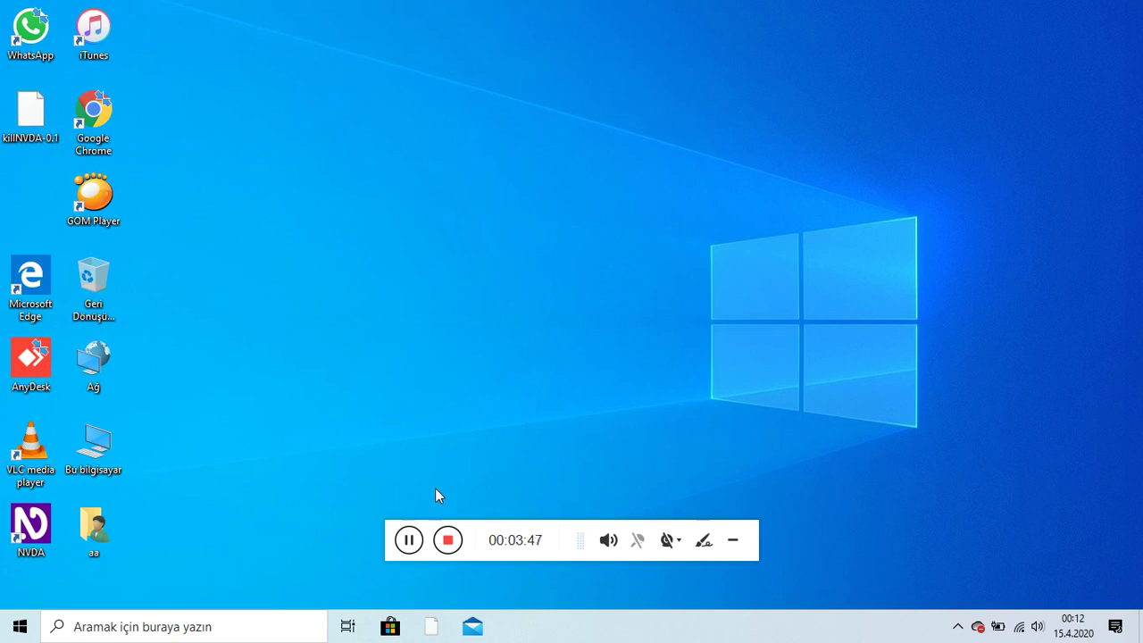
left_click(456, 540)
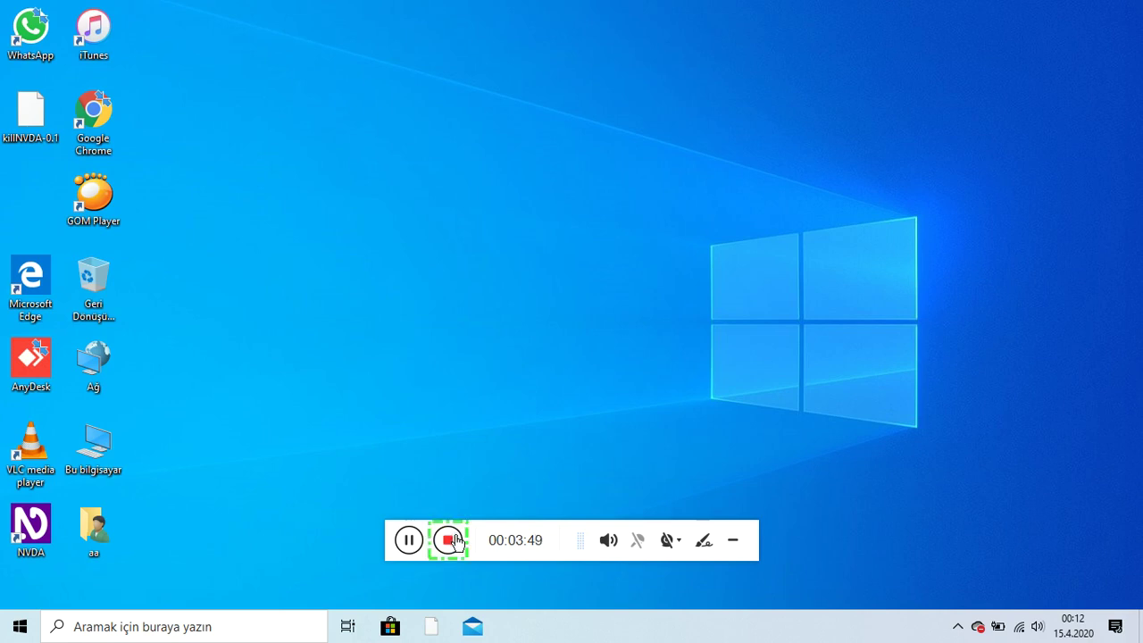